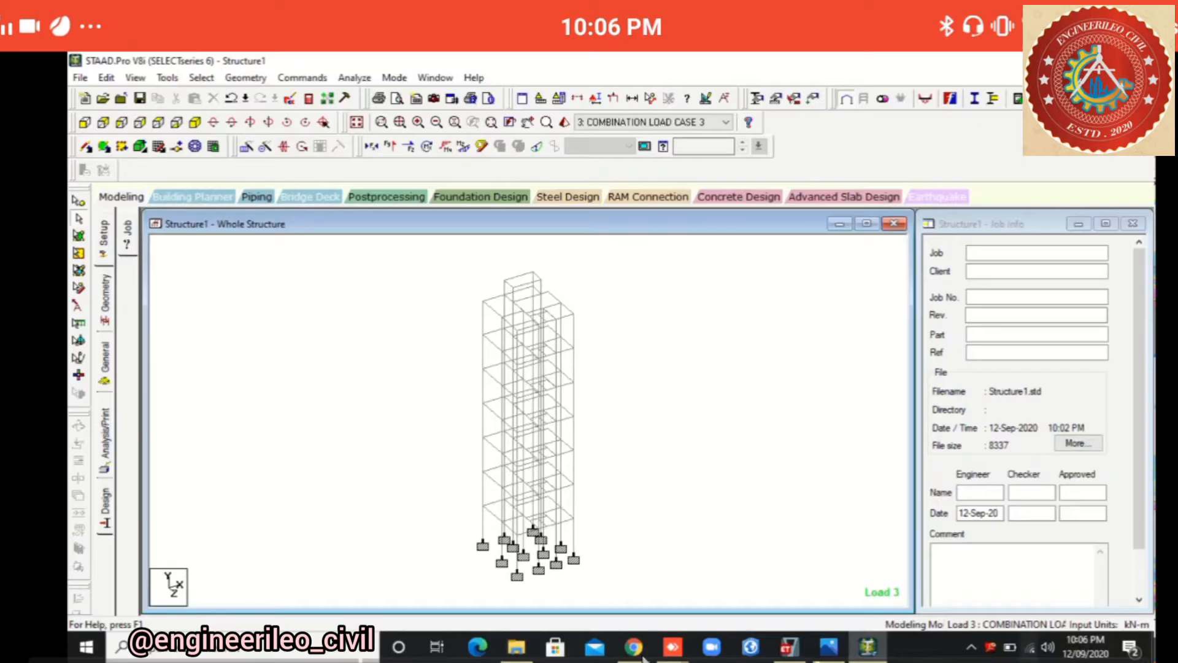
Review the settings of the default linear snap grid and the options of the 3D Circular repeat without changing them.
{"action": "left_click", "coordinate": [105, 359]}
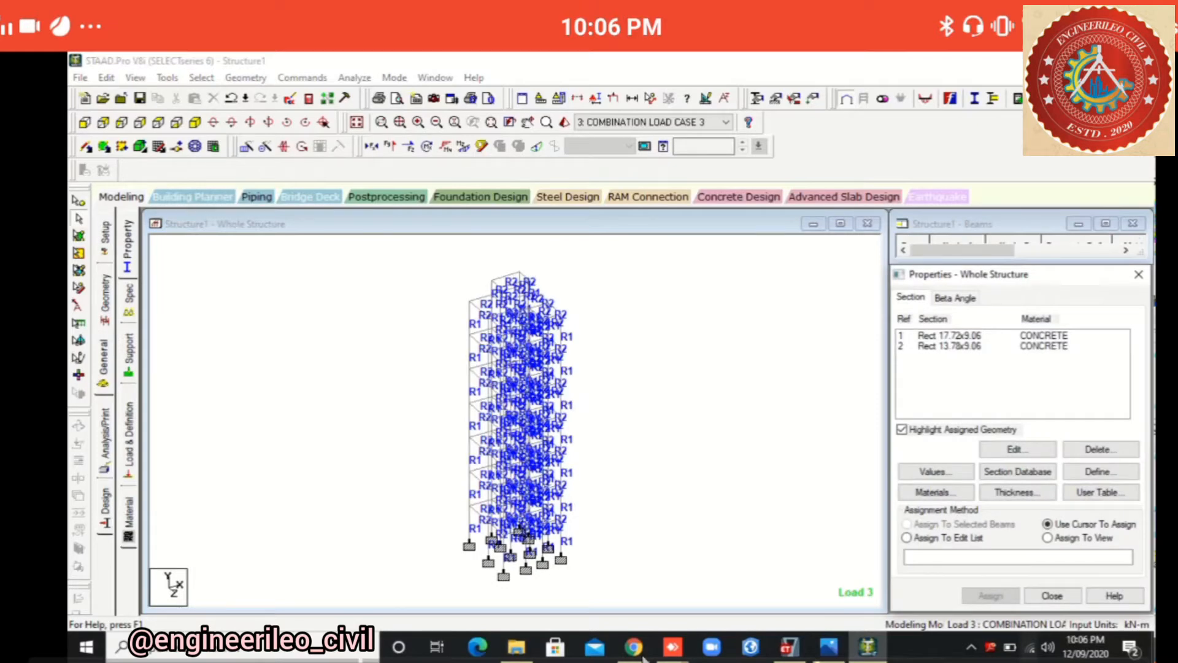
{"action": "left_click", "coordinate": [159, 147]}
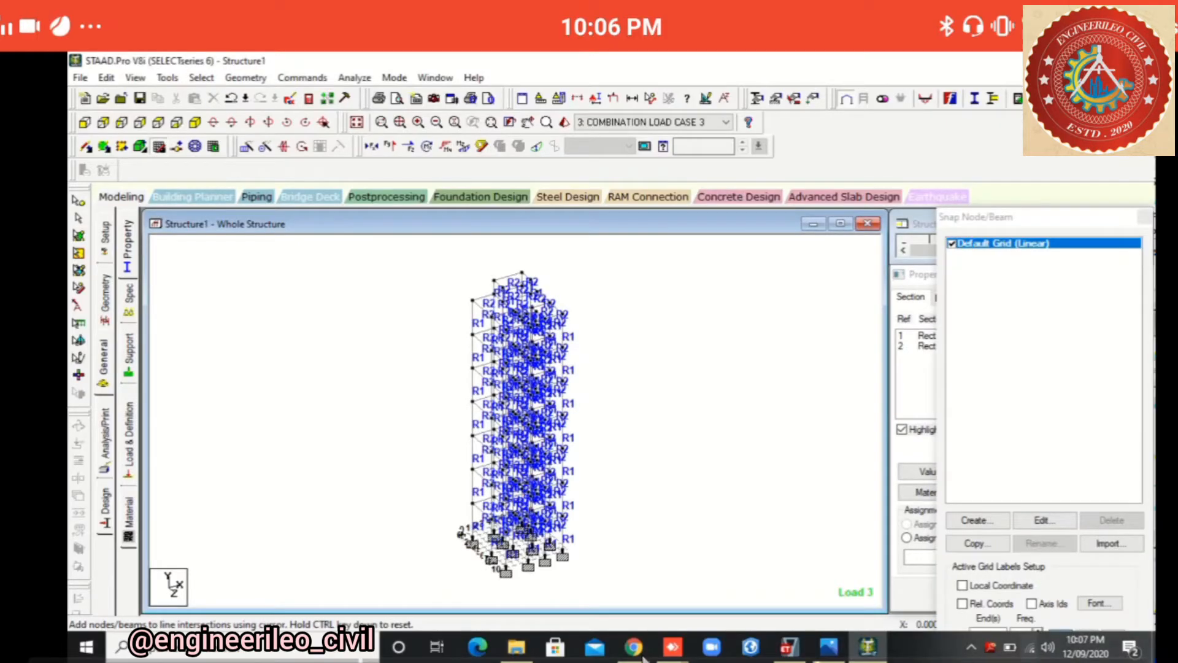
{"action": "left_click", "coordinate": [1045, 519]}
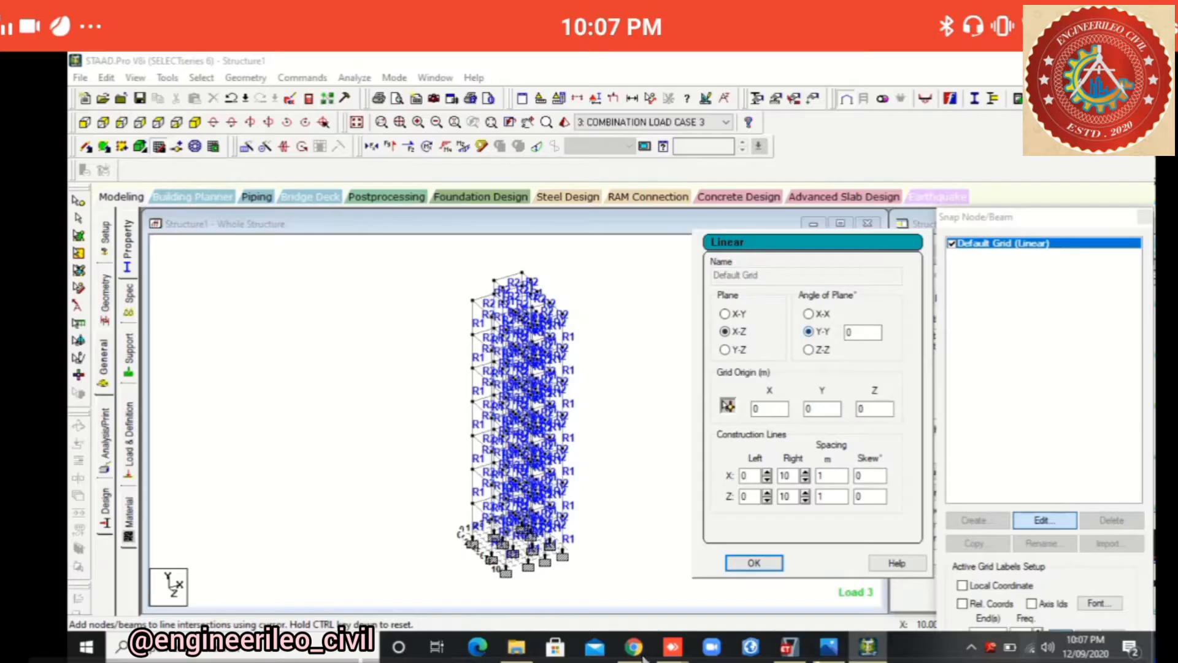
{"action": "left_click", "coordinate": [755, 563]}
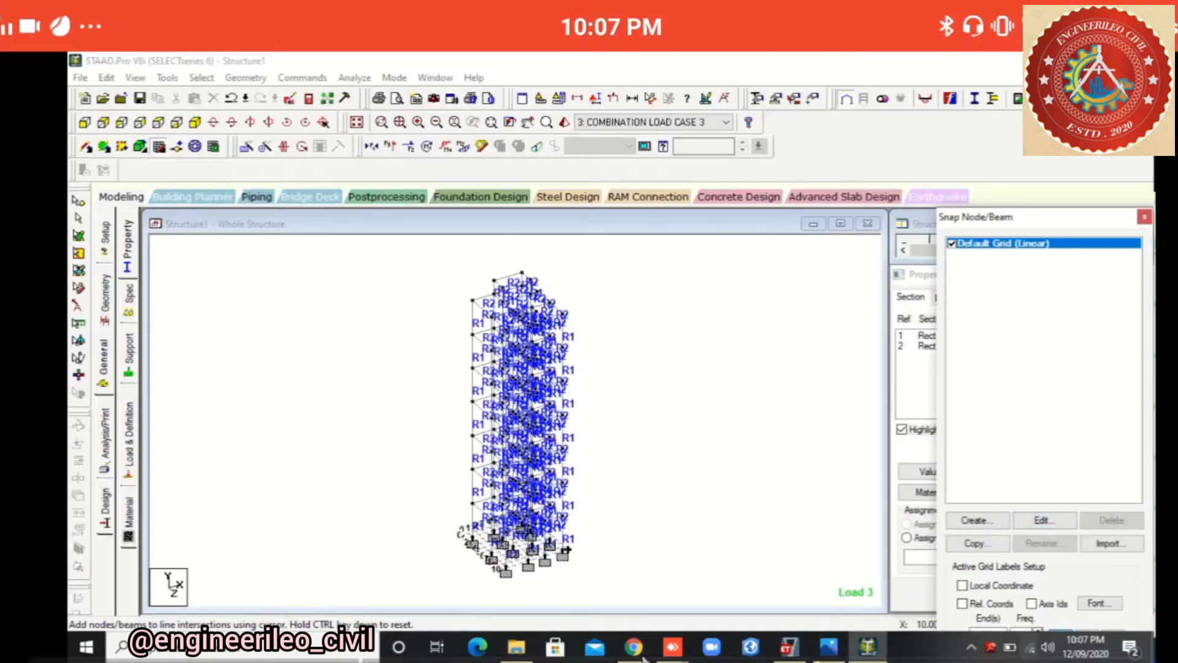
{"action": "left_click", "coordinate": [1145, 217]}
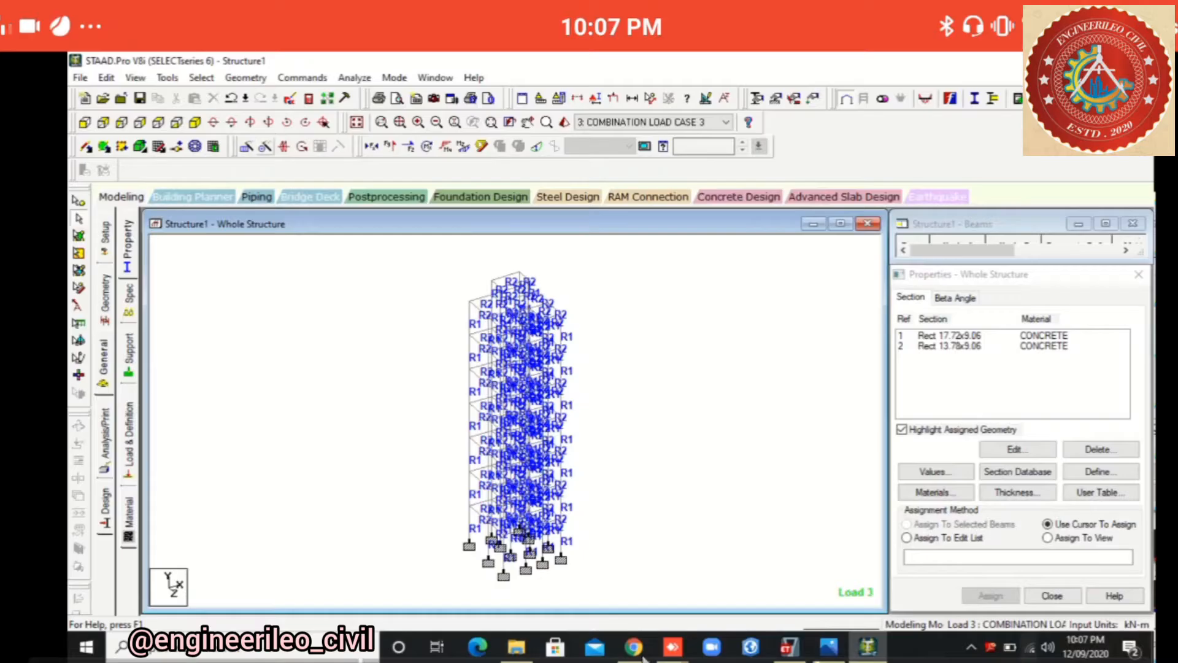
{"action": "left_click", "coordinate": [266, 146]}
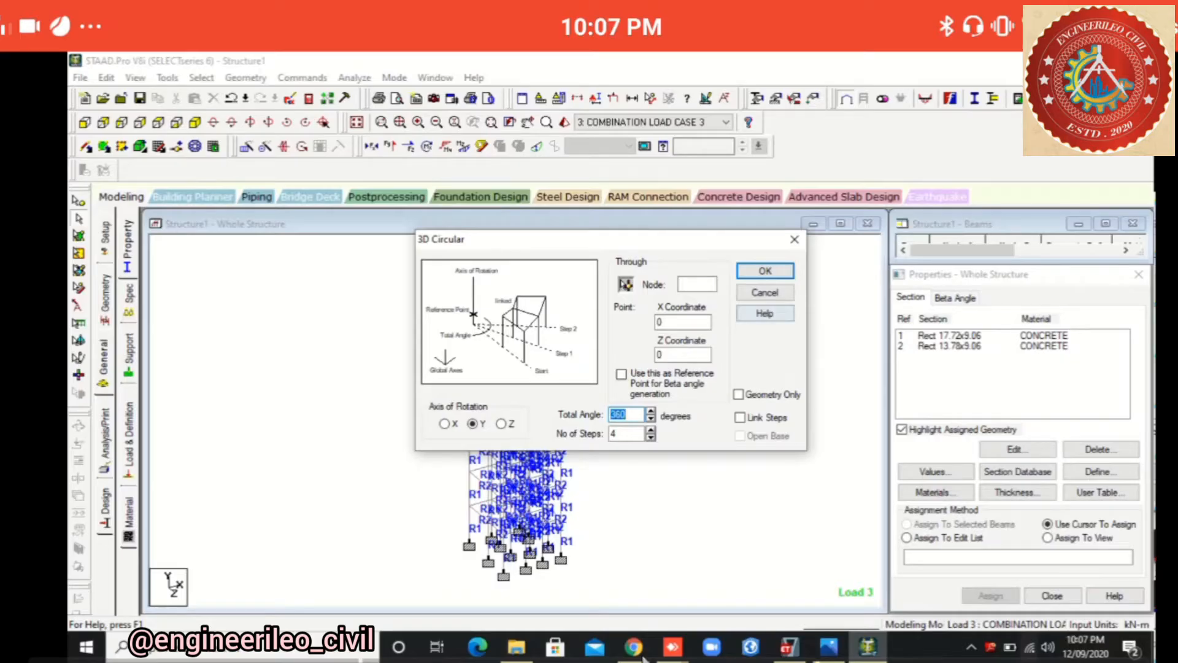
{"action": "left_click", "coordinate": [764, 293]}
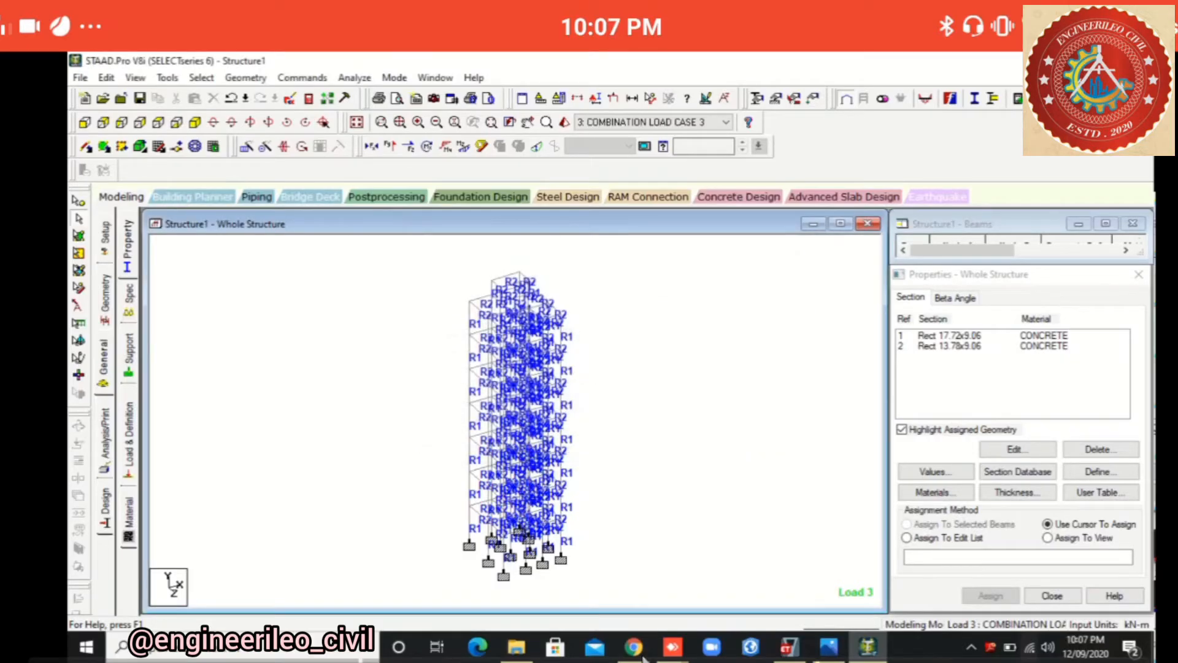
Highlight the members assigned to the Rect 17.72x9.06 and Rect 13.78x9.06 sections, and the nodes assigned to Support 2.
{"action": "left_click", "coordinate": [950, 336]}
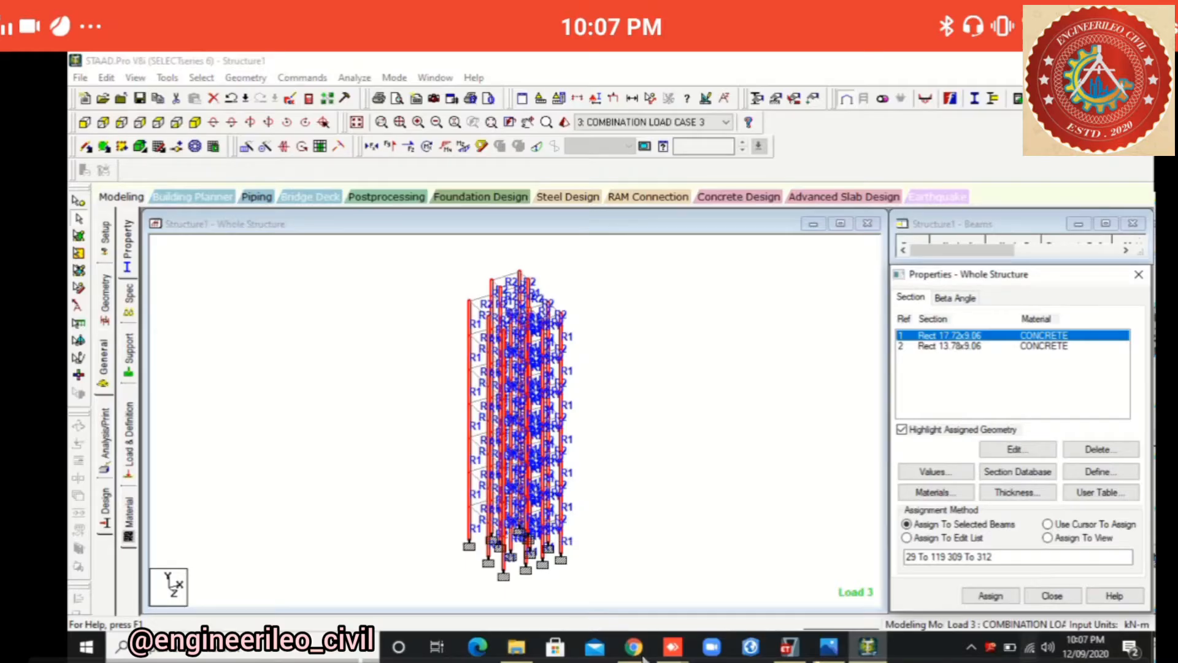
{"action": "left_click", "coordinate": [950, 346]}
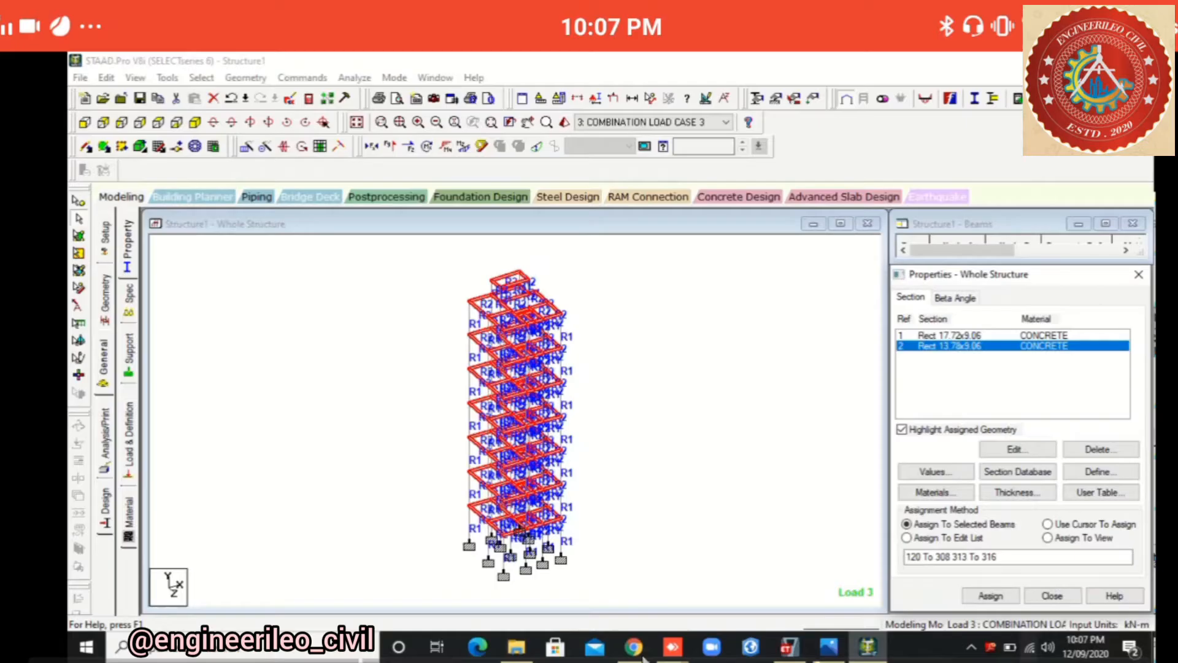
{"action": "left_click", "coordinate": [128, 349]}
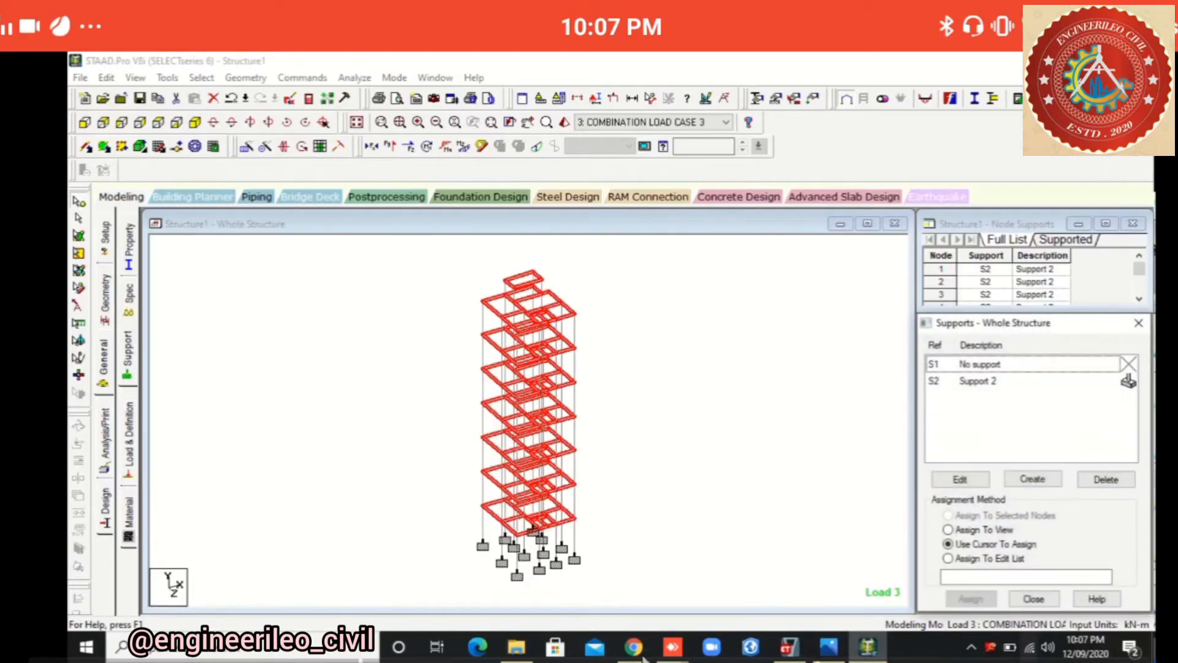
{"action": "left_click", "coordinate": [978, 381]}
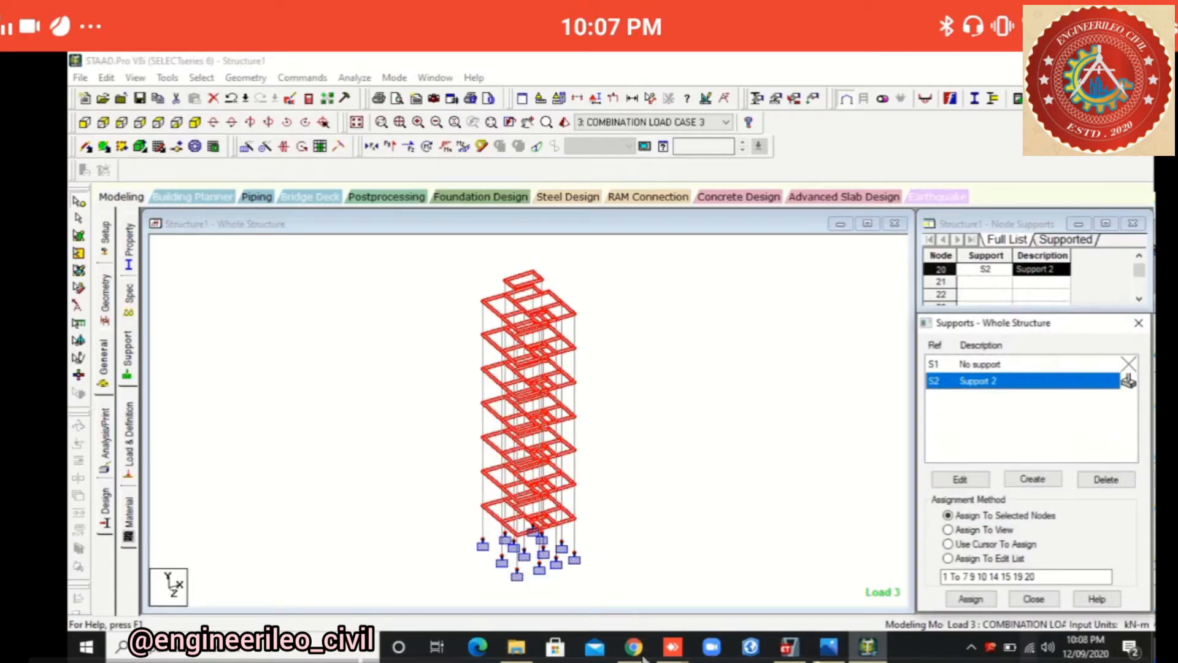
{"action": "left_click", "coordinate": [706, 417]}
{"action": "left_click", "coordinate": [978, 381]}
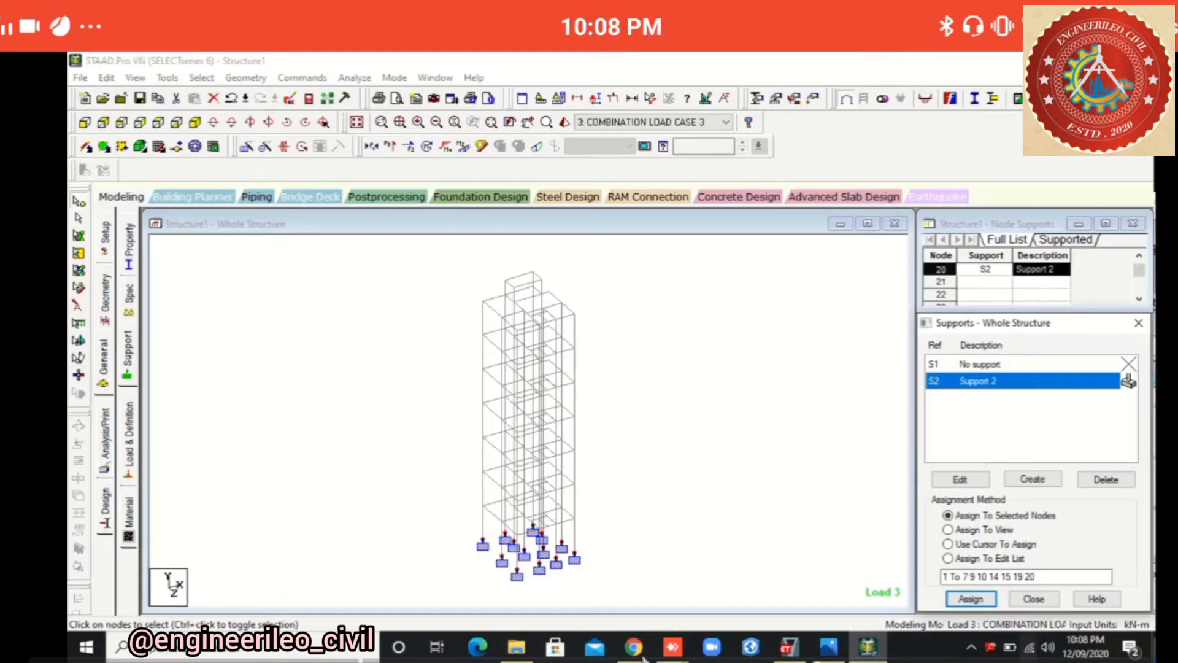
Review the load items in the DL and LL load cases, displaying the LL floor load on the structure.
{"action": "left_click", "coordinate": [129, 438]}
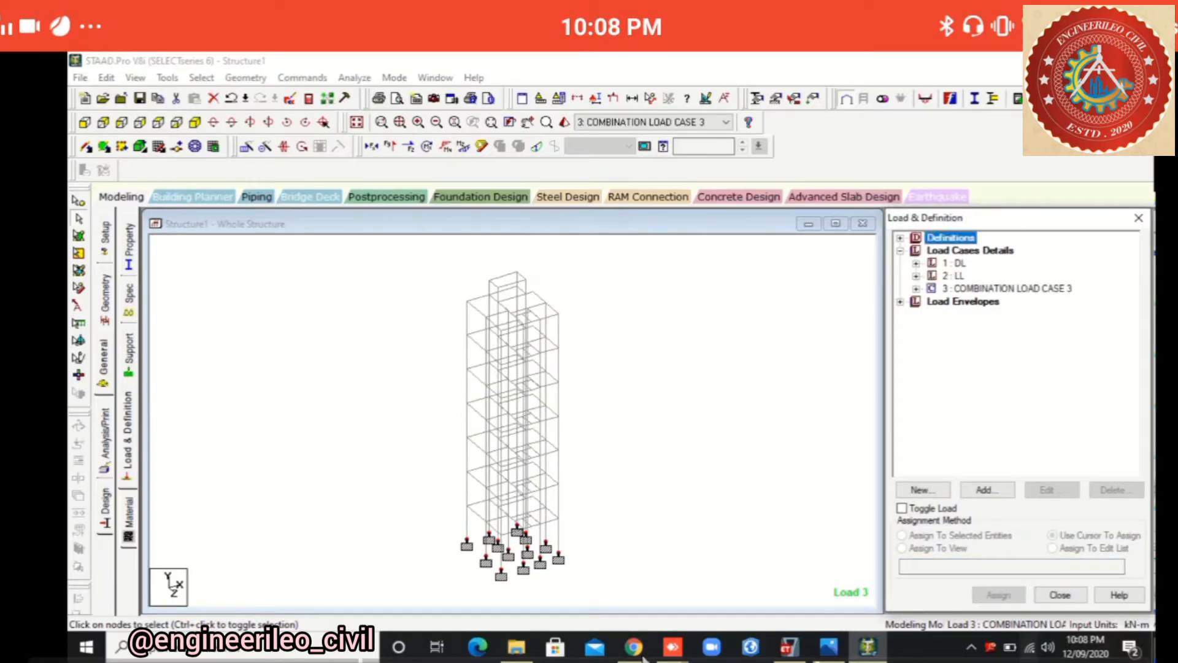
{"action": "left_click", "coordinate": [971, 251]}
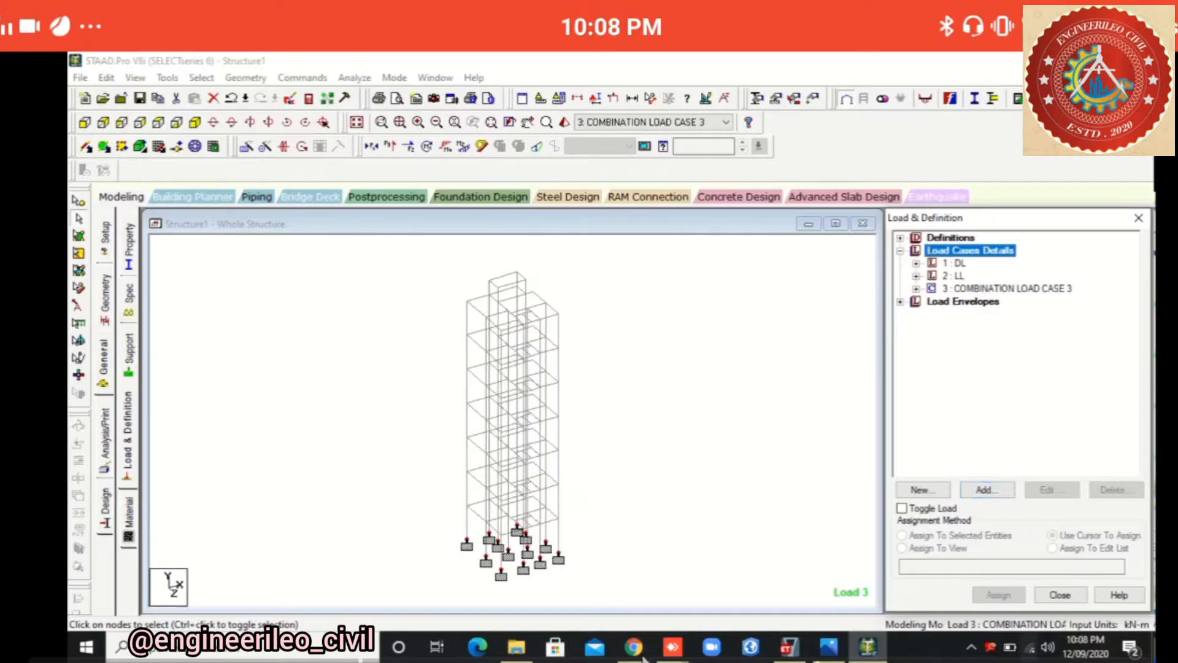
{"action": "left_click", "coordinate": [917, 264]}
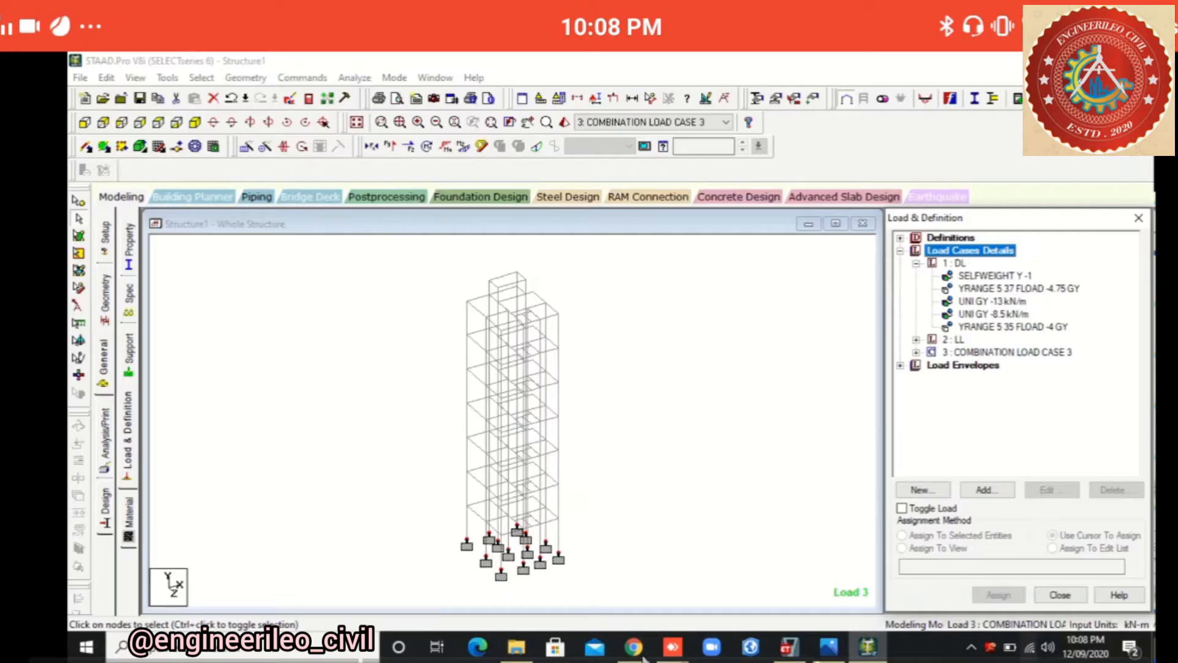
{"action": "left_click", "coordinate": [916, 339]}
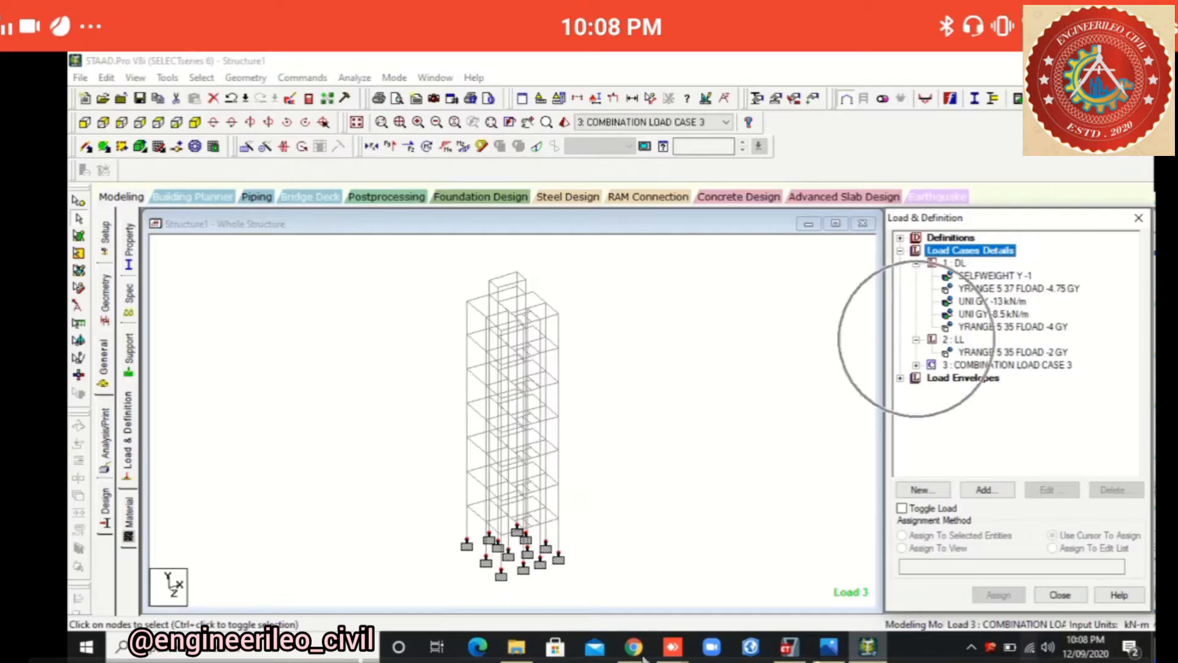
{"action": "left_click", "coordinate": [1013, 352]}
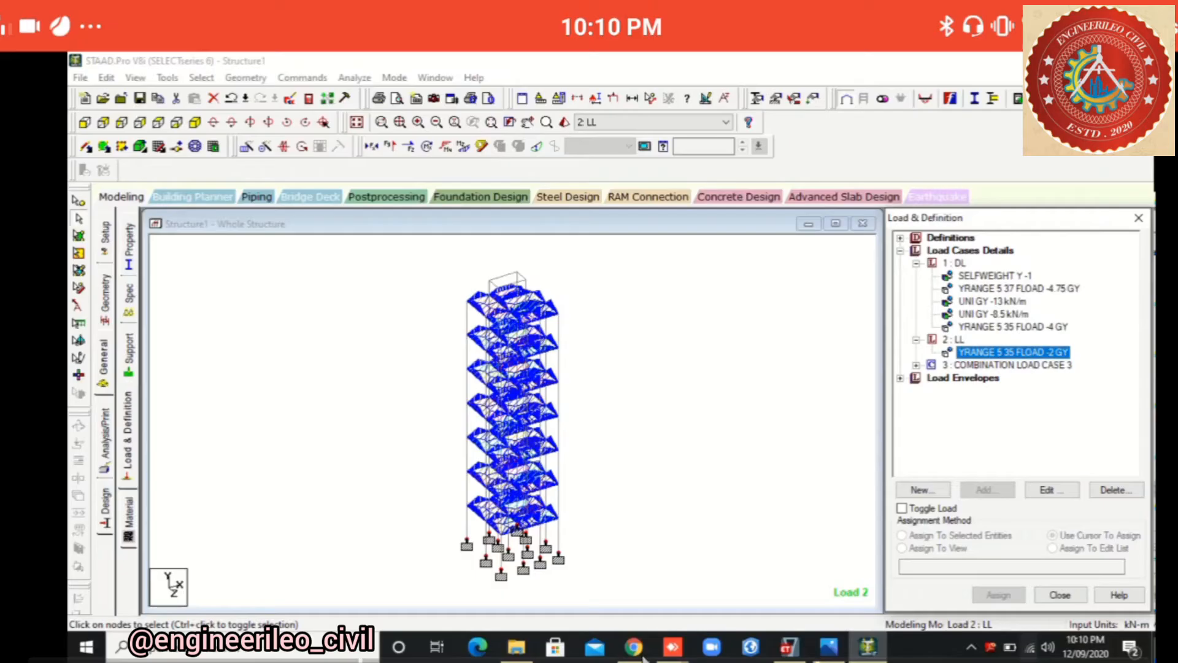
Inspect the factored Load 1 and Load 2 components of COMBINATION LOAD CASE 3 on the structure.
{"action": "left_click", "coordinate": [916, 365]}
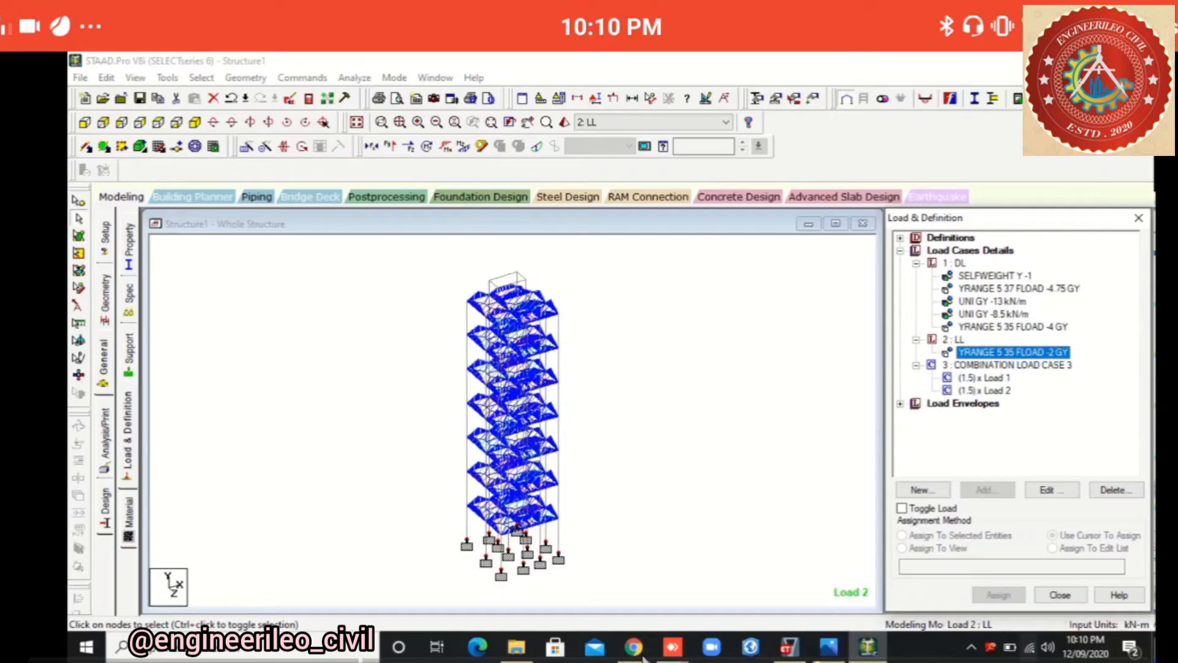
{"action": "left_click", "coordinate": [984, 378]}
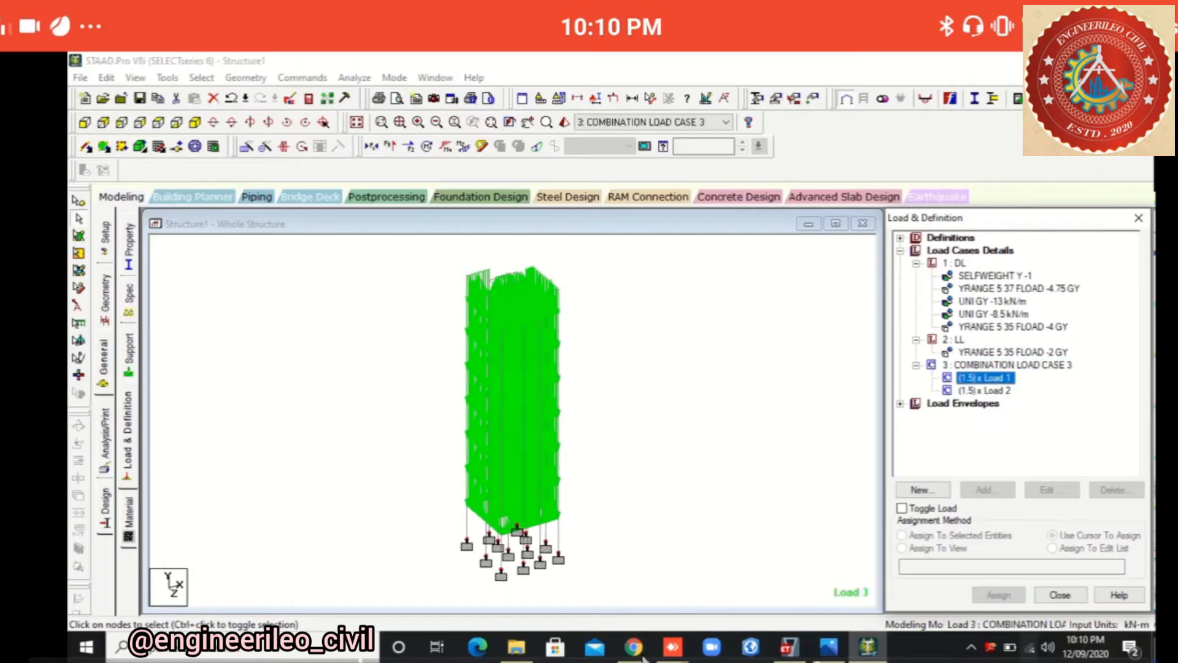
{"action": "key", "text": "Down"}
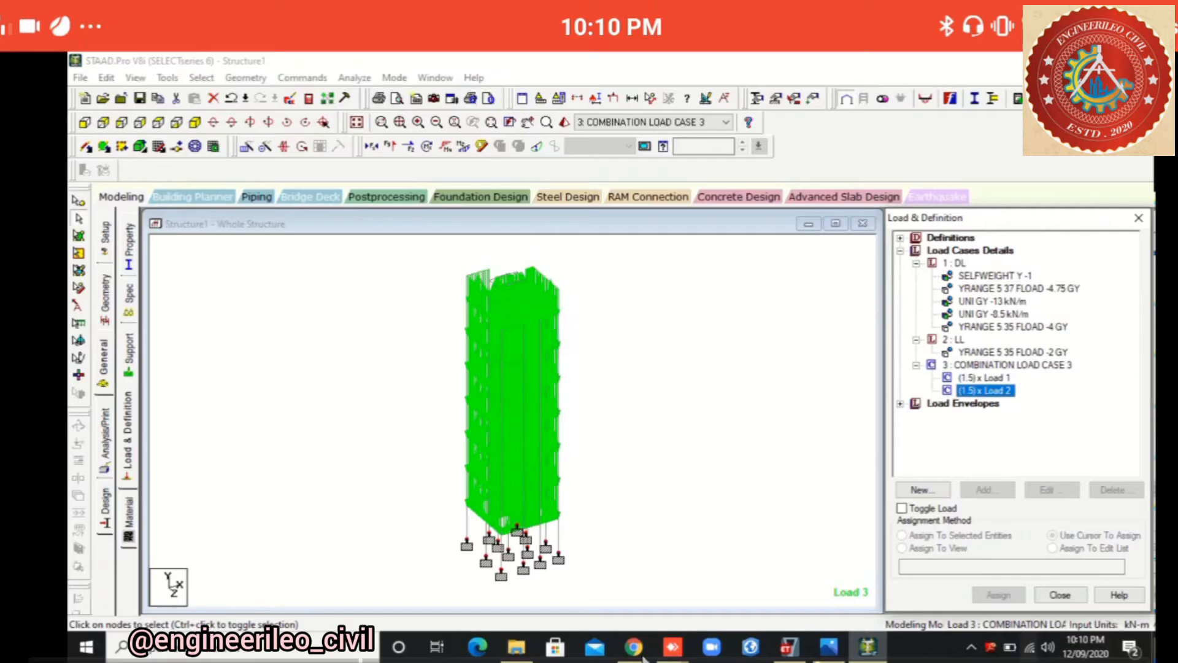
Review the Perform Analysis print options with All chosen, without adding a command, and bring up the structure's postprocessing results.
{"action": "left_click", "coordinate": [105, 440]}
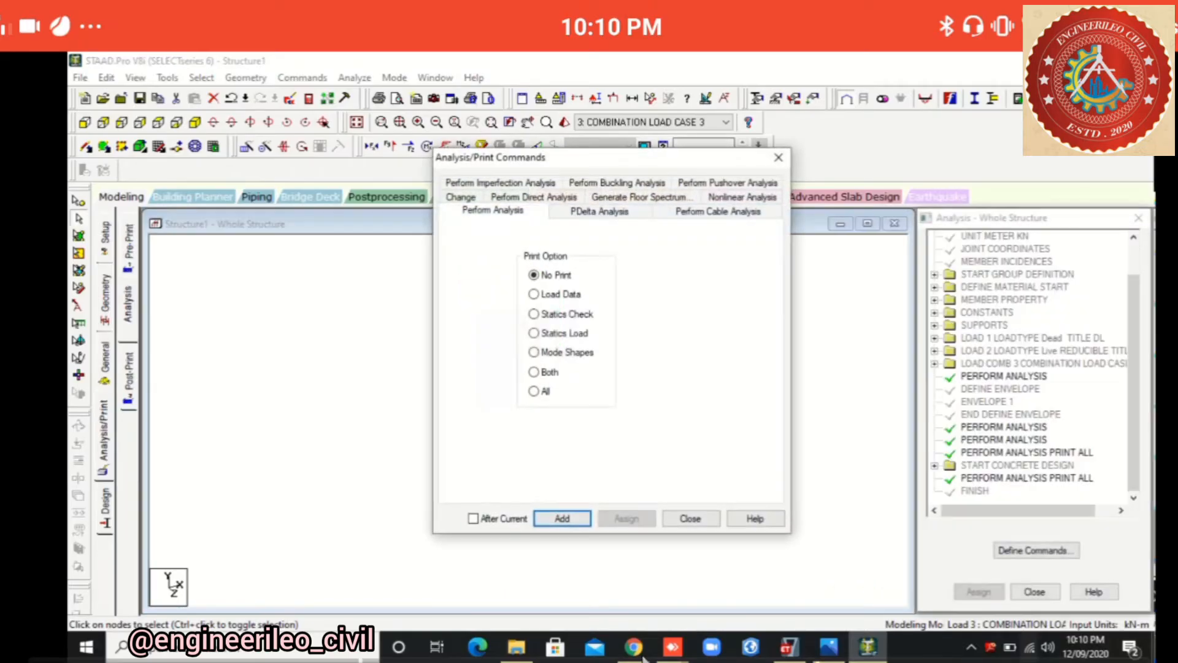
{"action": "left_click", "coordinate": [533, 391]}
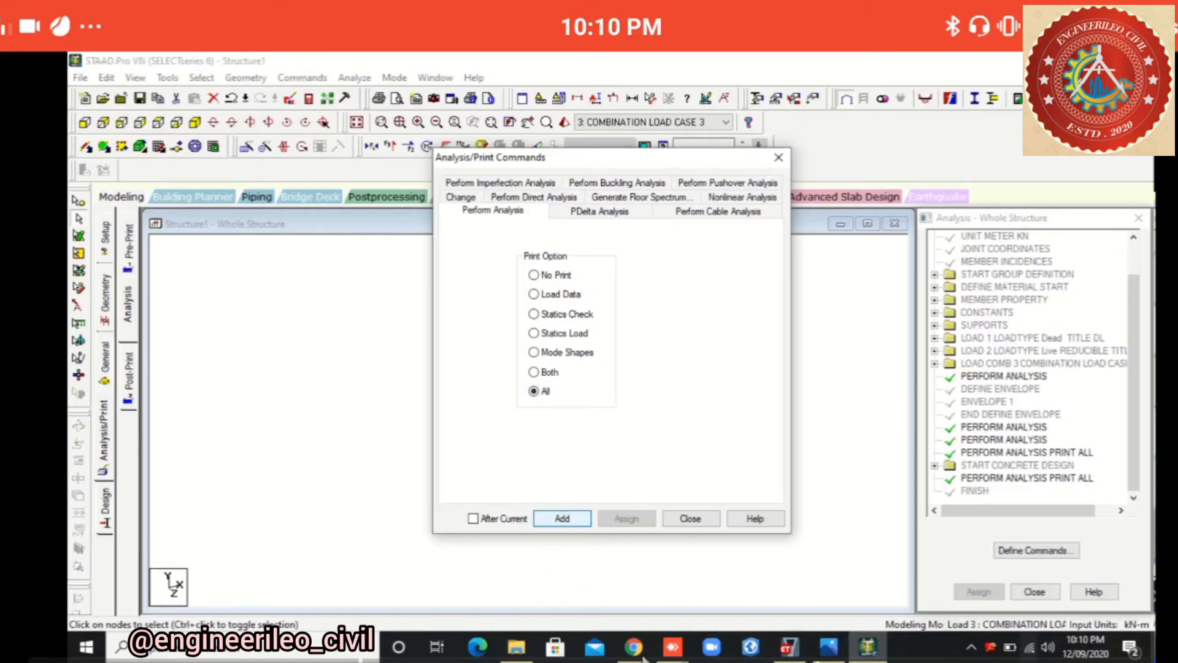
{"action": "left_click", "coordinate": [690, 519]}
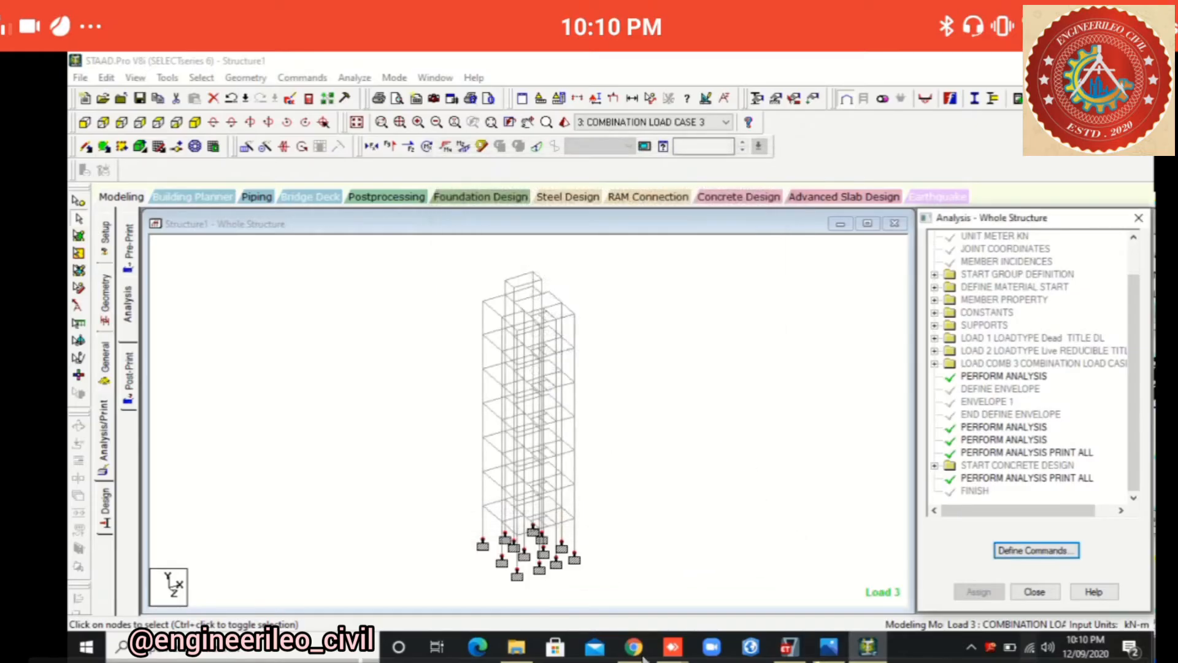
{"action": "left_click", "coordinate": [355, 77]}
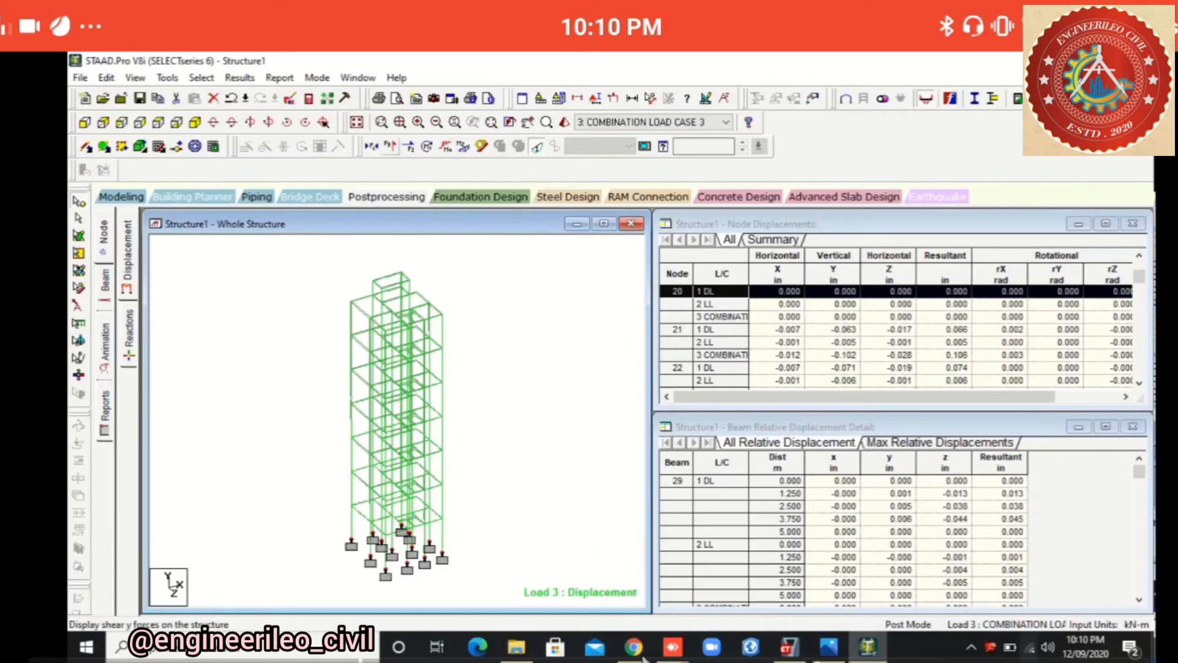
Examine the Shear Y, Bending Z and Axial Force diagrams of the whole structure for load case 3, leaving only displacement shown.
{"action": "left_click", "coordinate": [390, 146]}
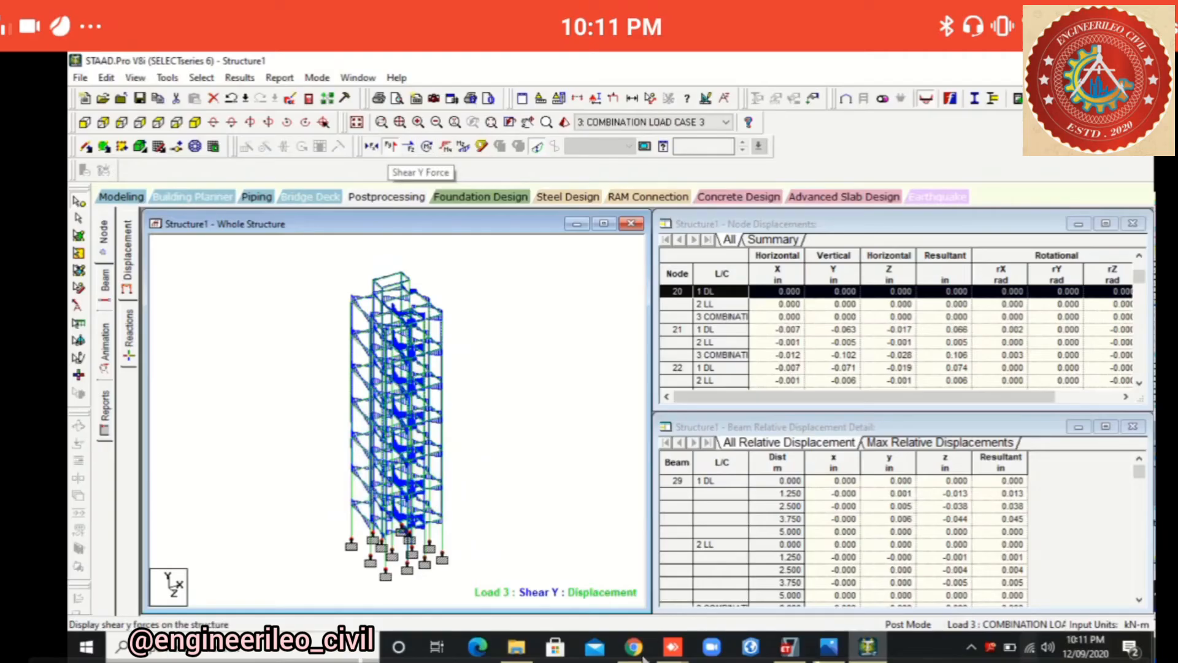
{"action": "left_click", "coordinate": [409, 146]}
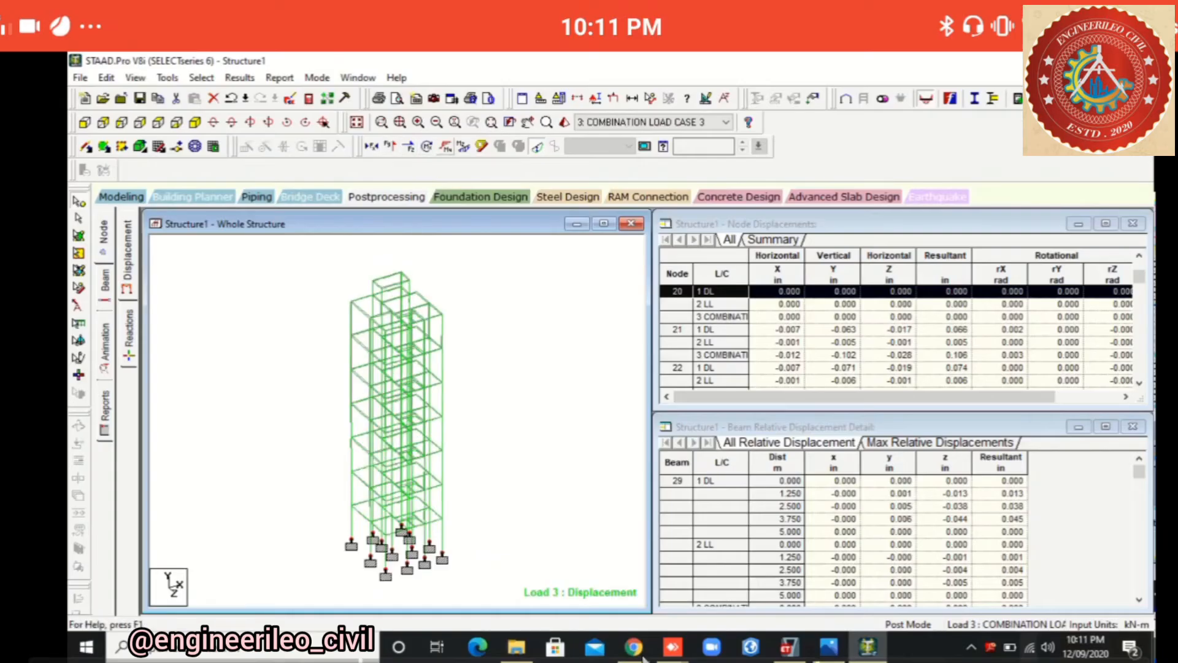
{"action": "left_click", "coordinate": [463, 146]}
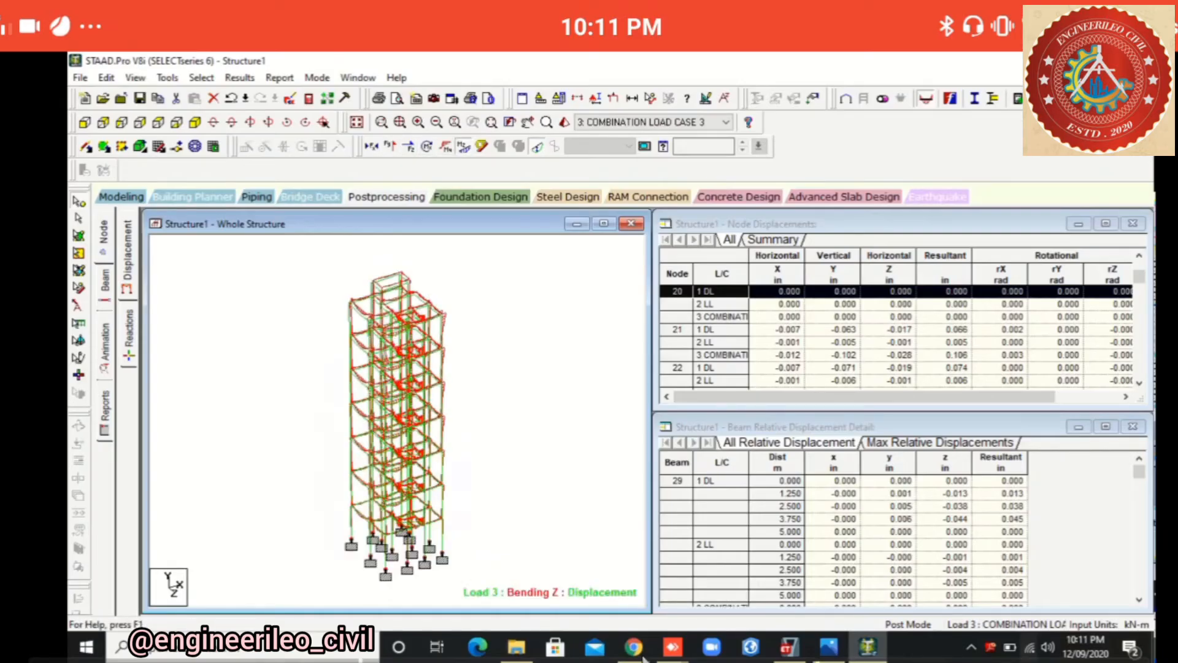
{"action": "left_click", "coordinate": [371, 146]}
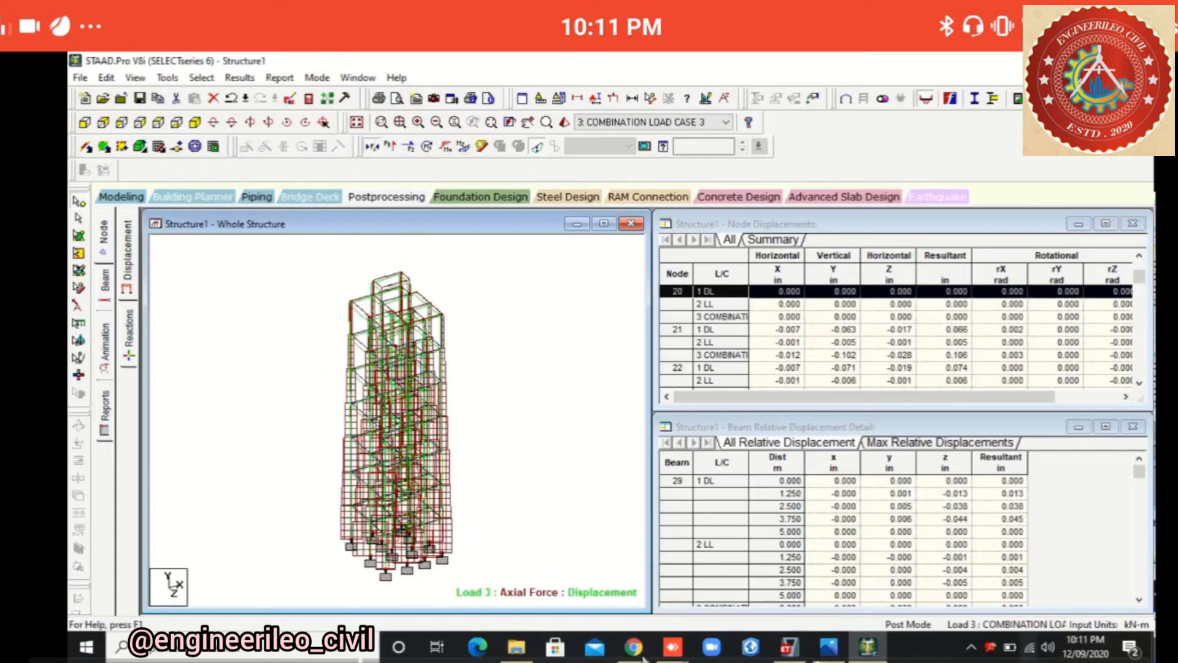
{"action": "left_click", "coordinate": [372, 146]}
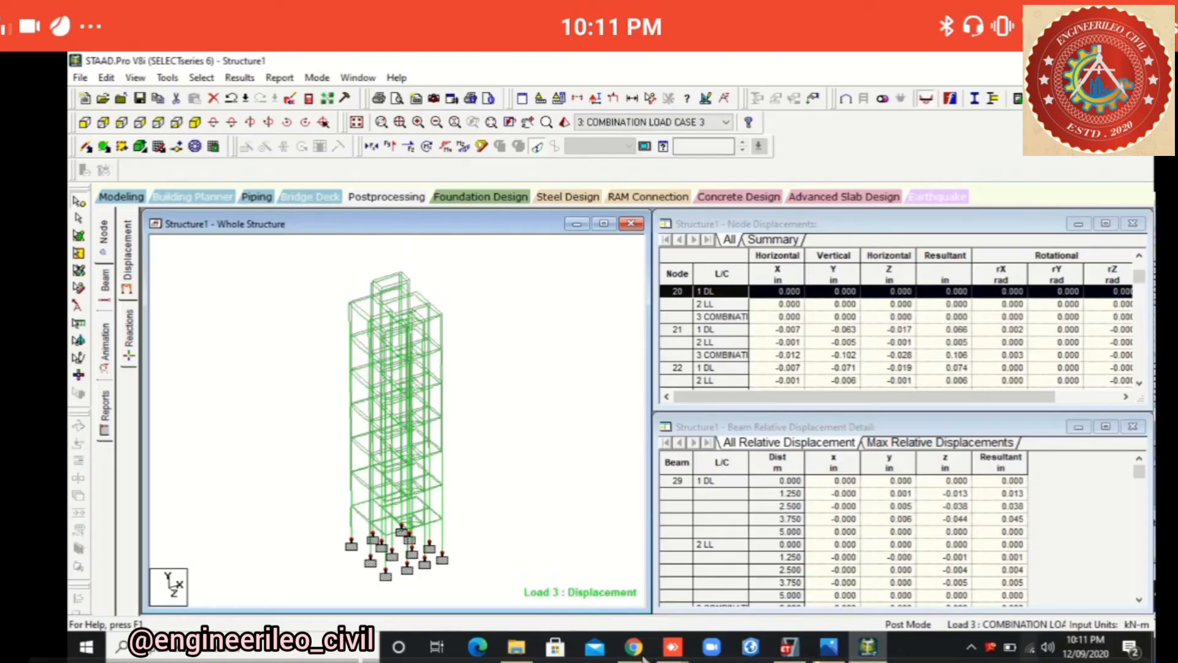
Return to the modeling mode and inspect the geometry and section properties of beam 257.
{"action": "left_click", "coordinate": [121, 197]}
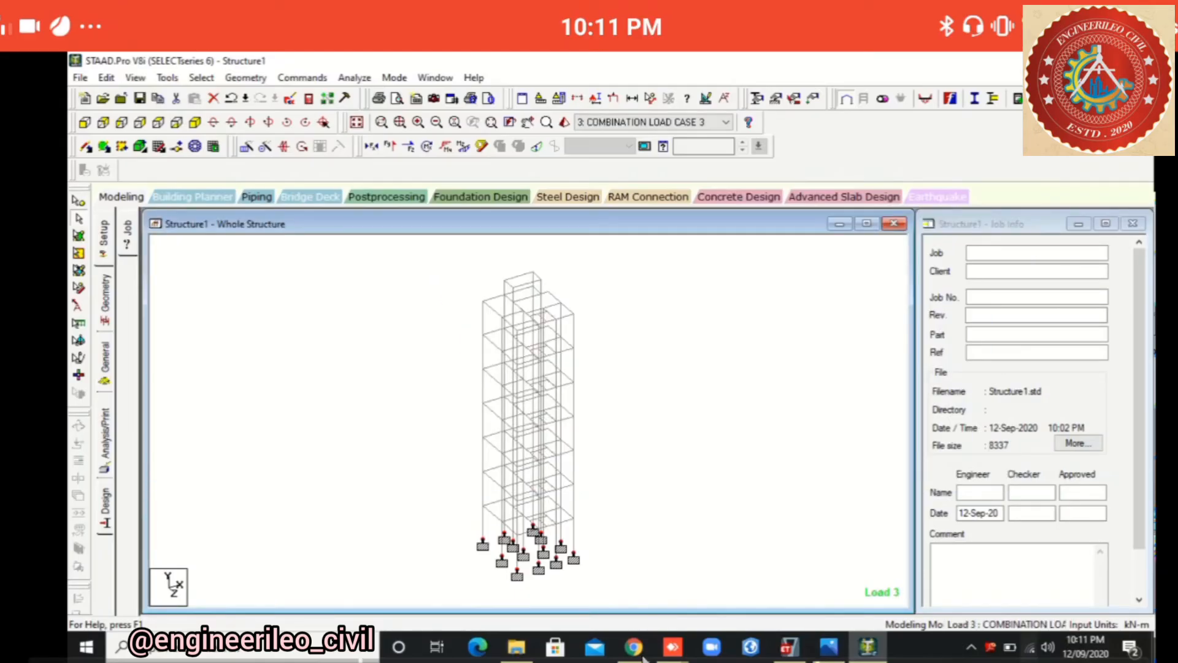
{"action": "left_click", "coordinate": [493, 343]}
{"action": "double_click", "coordinate": [493, 343]}
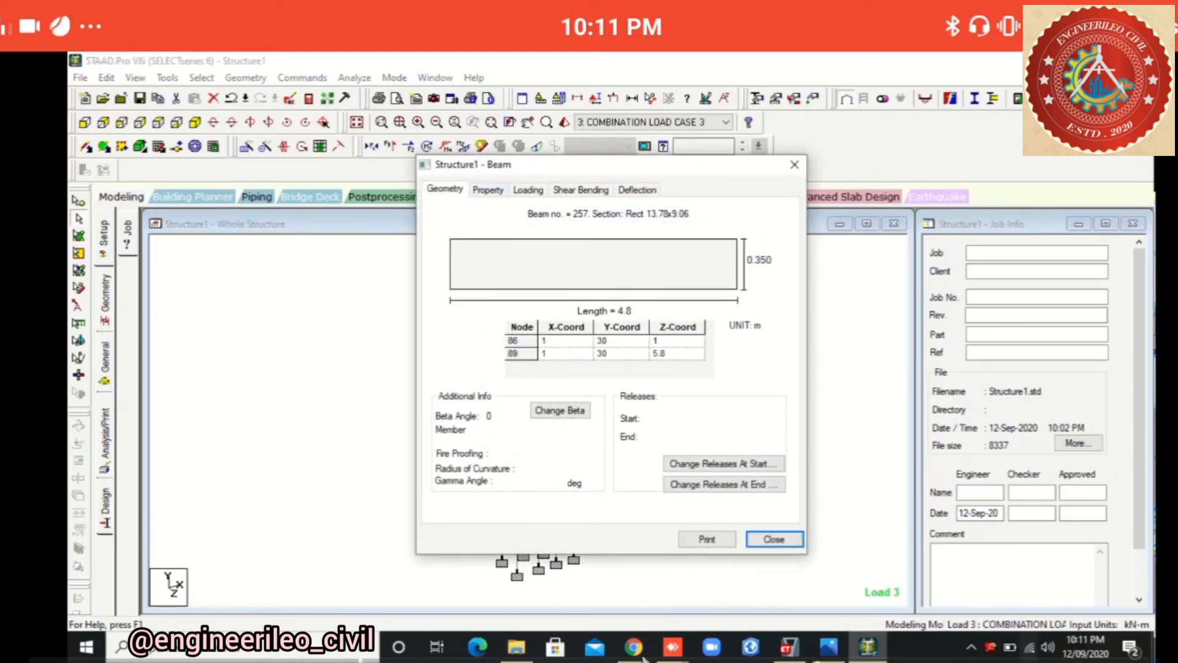
{"action": "key", "text": "ctrl+Tab"}
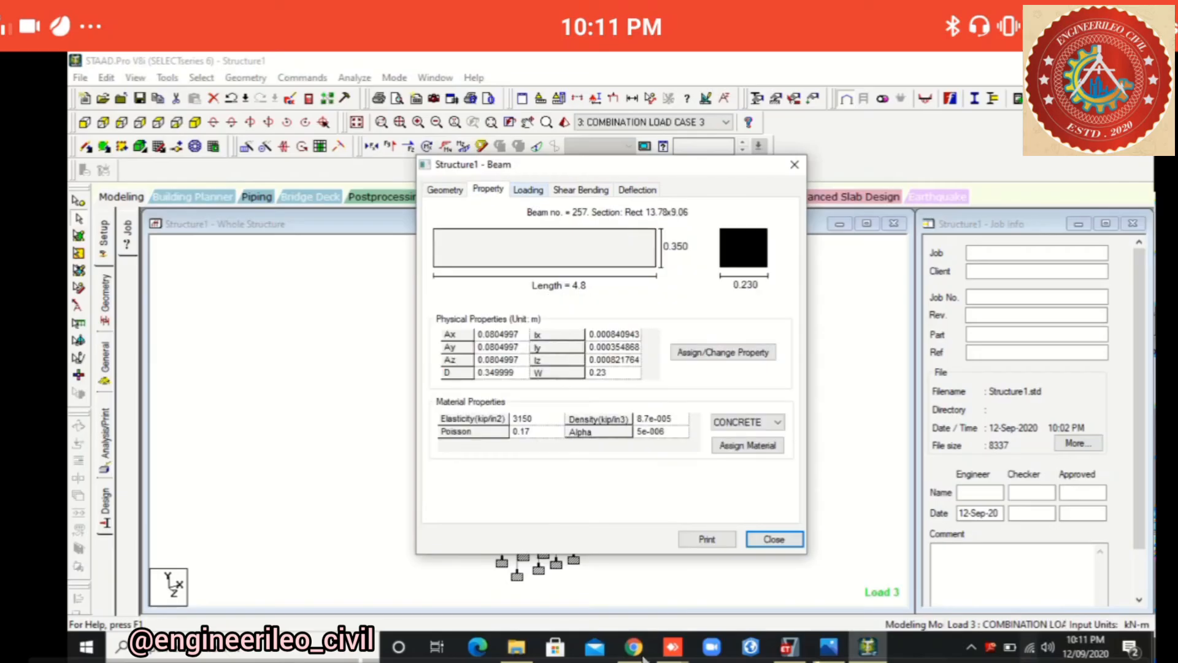
View the Bending-Z, Bending-Y and Shear-Y diagrams of beam 257 for load case 1:DL.
{"action": "key", "text": "ctrl+Tab"}
{"action": "key", "text": "ctrl+Tab"}
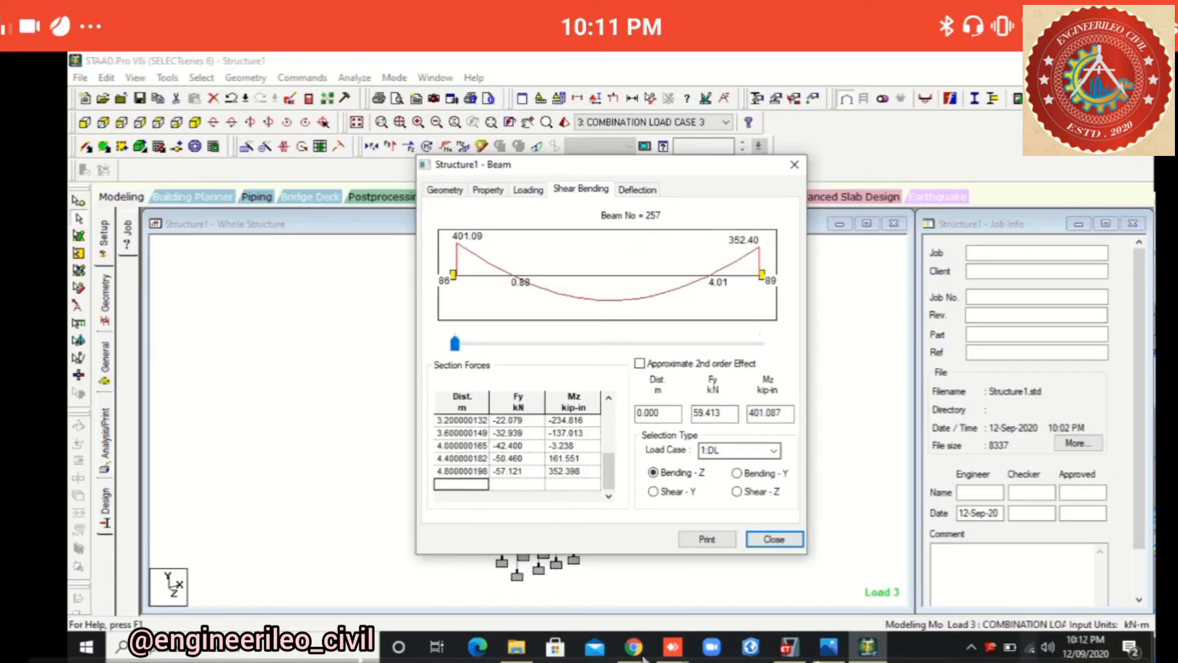
{"action": "left_click", "coordinate": [737, 473]}
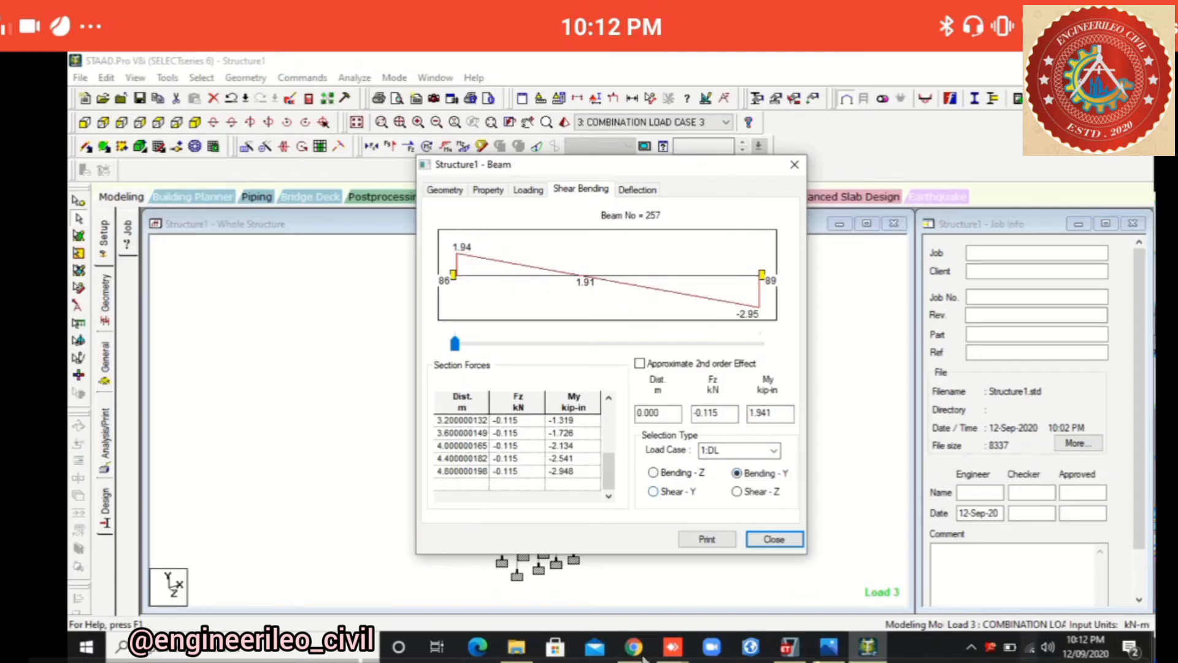
{"action": "left_click", "coordinate": [653, 492]}
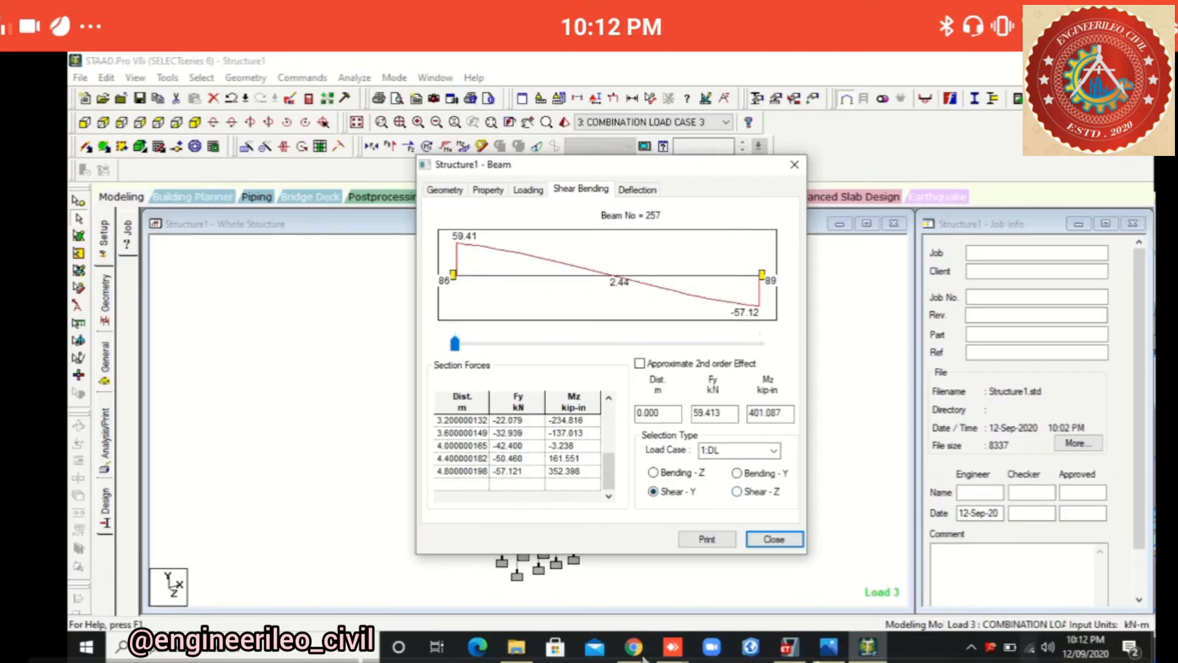
View beam 257's Shear-Z diagram for load case 1:DL, check the section forces at distances 2.131 m and 4 m, and close its results.
{"action": "left_click", "coordinate": [737, 492]}
{"action": "left_click_drag", "start_coordinate": [455, 344], "coordinate": [590, 344]}
{"action": "left_click", "coordinate": [661, 413]}
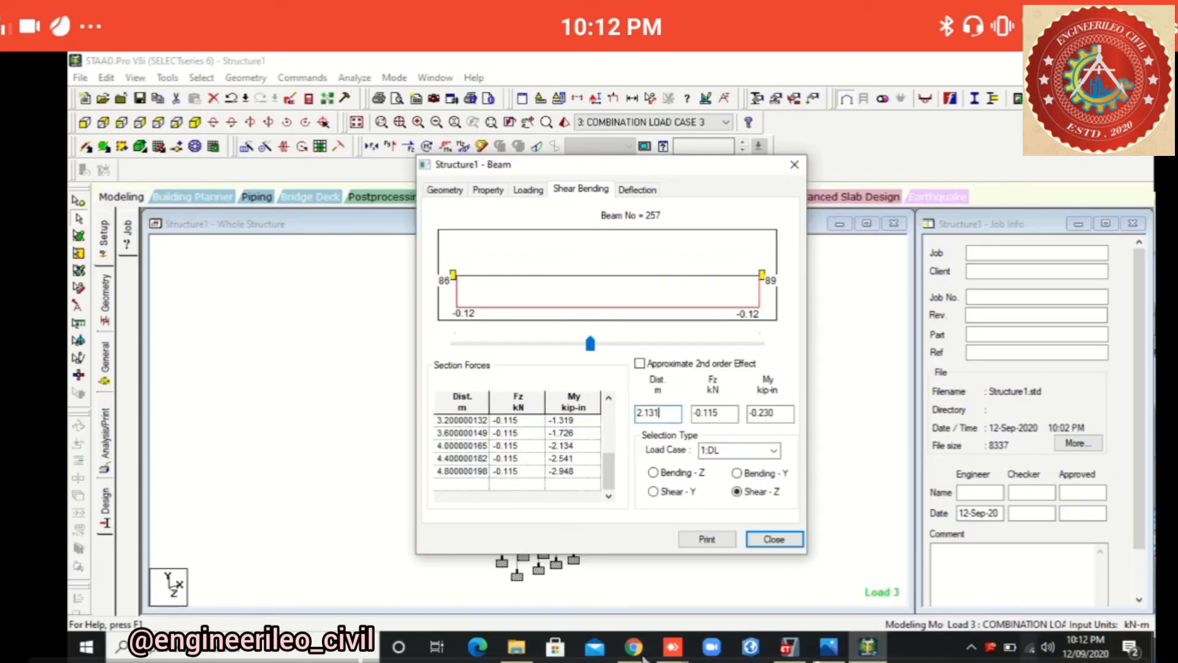
{"action": "double_click", "coordinate": [658, 413]}
{"action": "type", "text": "4"}
{"action": "left_click", "coordinate": [775, 540]}
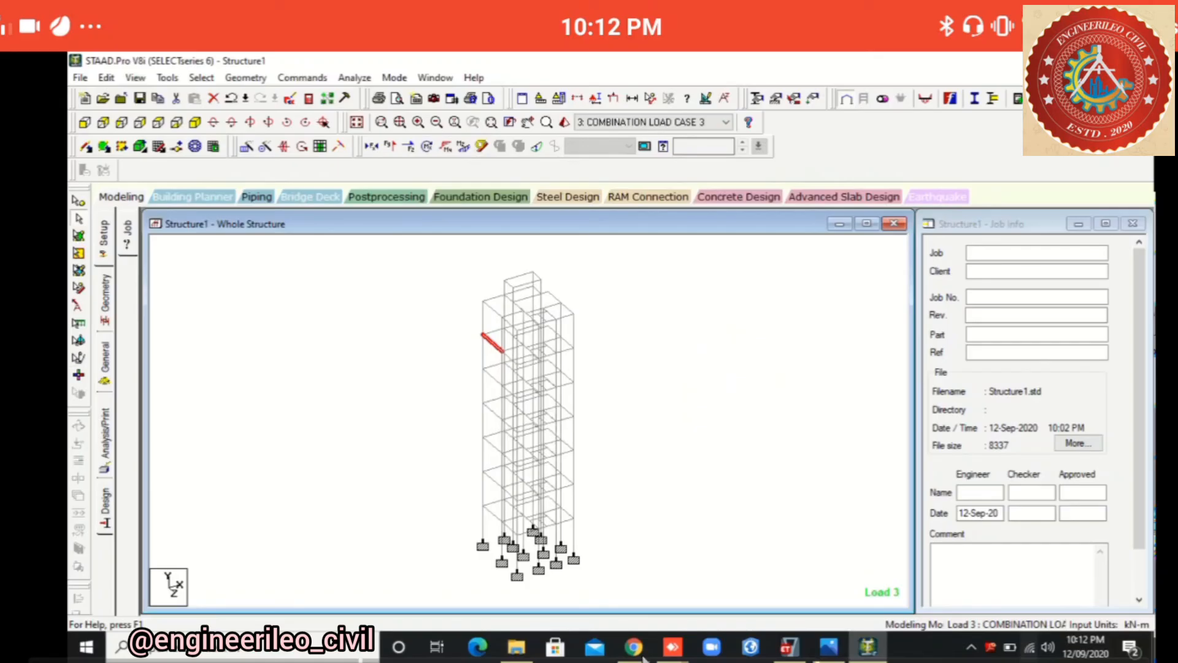
Inspect the section properties, shear and bending results, and global X deflection of column member 68, closing its details and clearing the selection.
{"action": "double_click", "coordinate": [483, 423]}
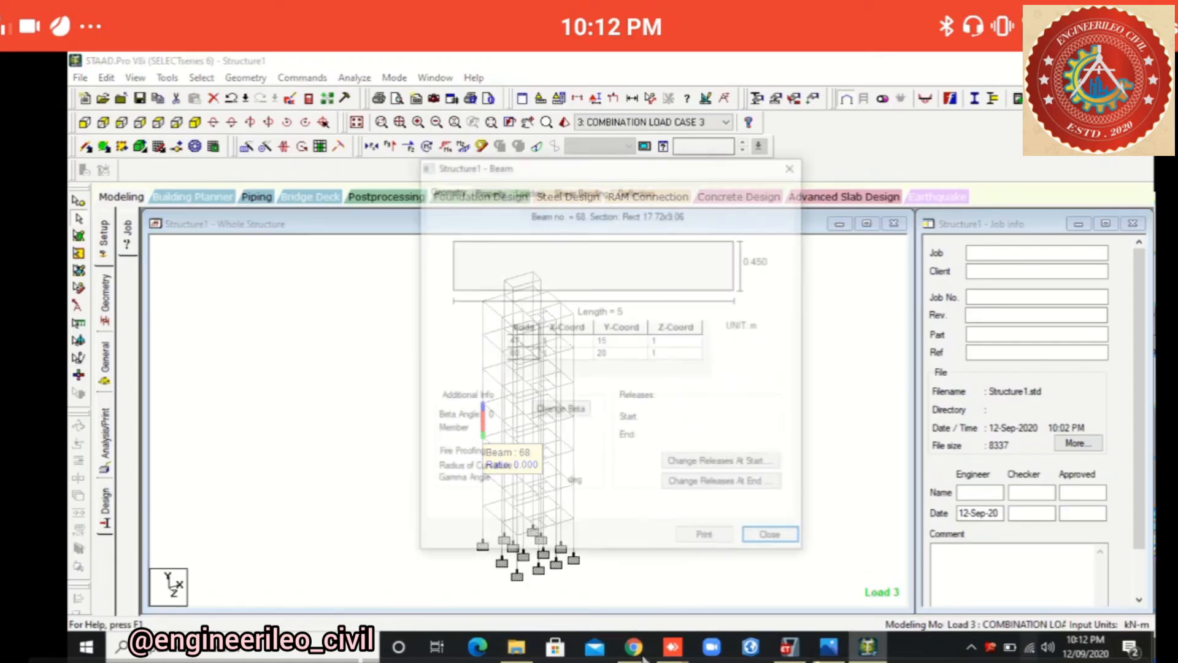
{"action": "left_click", "coordinate": [488, 189]}
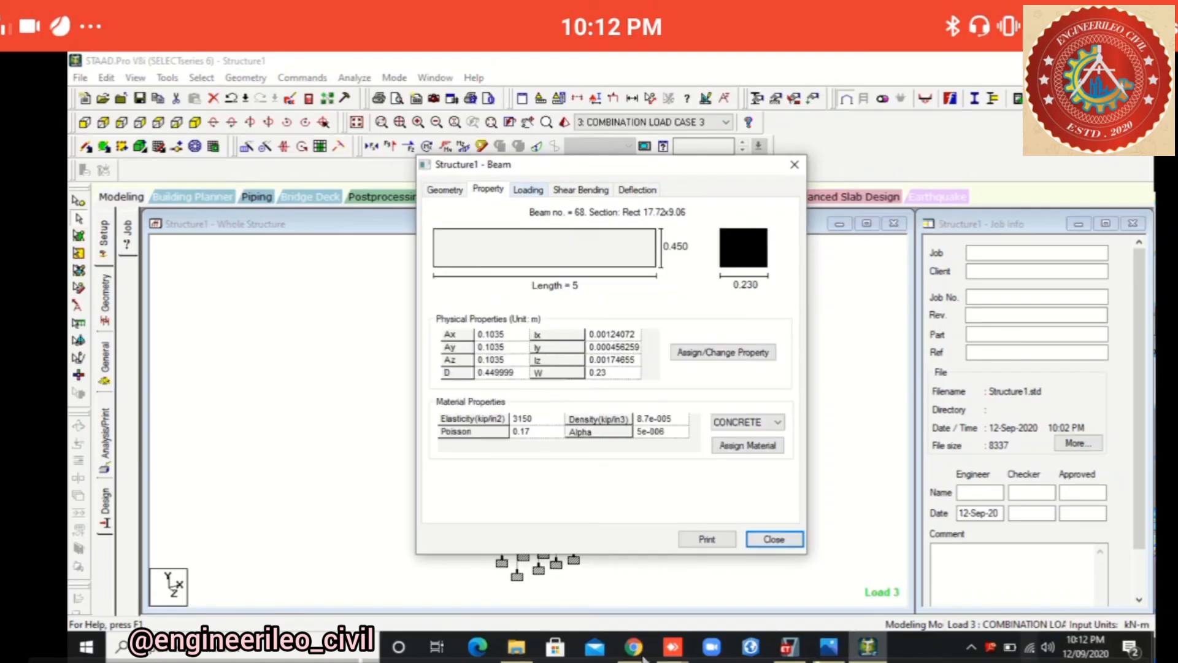
{"action": "left_click", "coordinate": [581, 190]}
{"action": "left_click", "coordinate": [637, 188]}
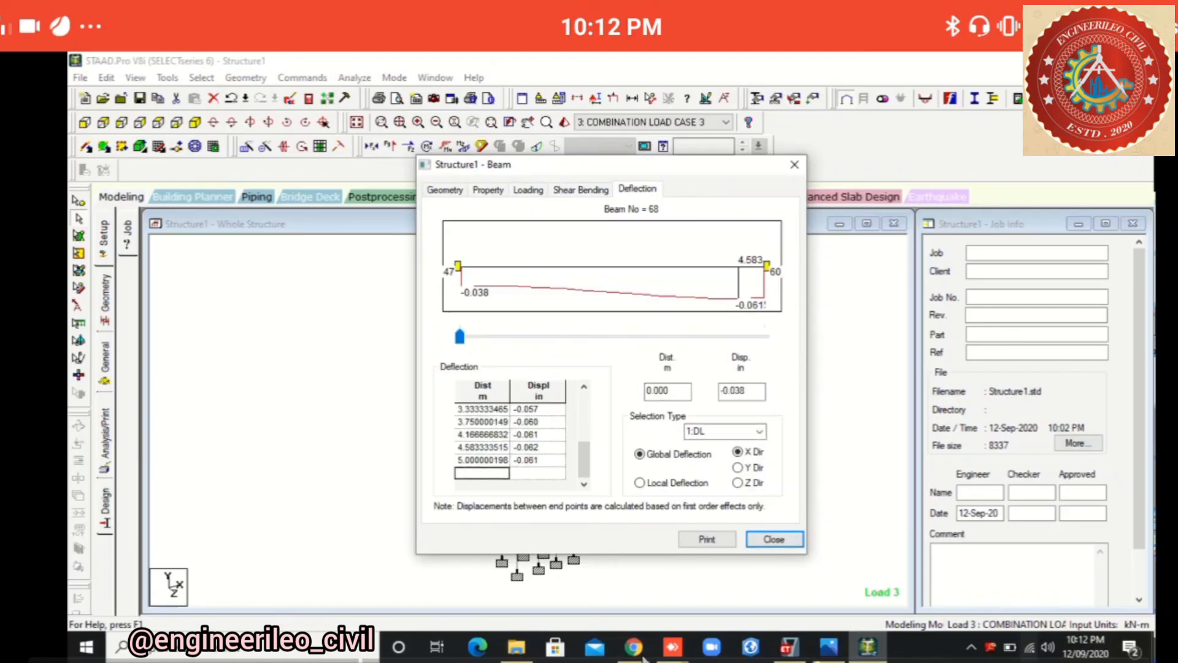
{"action": "left_click", "coordinate": [774, 539]}
{"action": "right_click", "coordinate": [481, 422]}
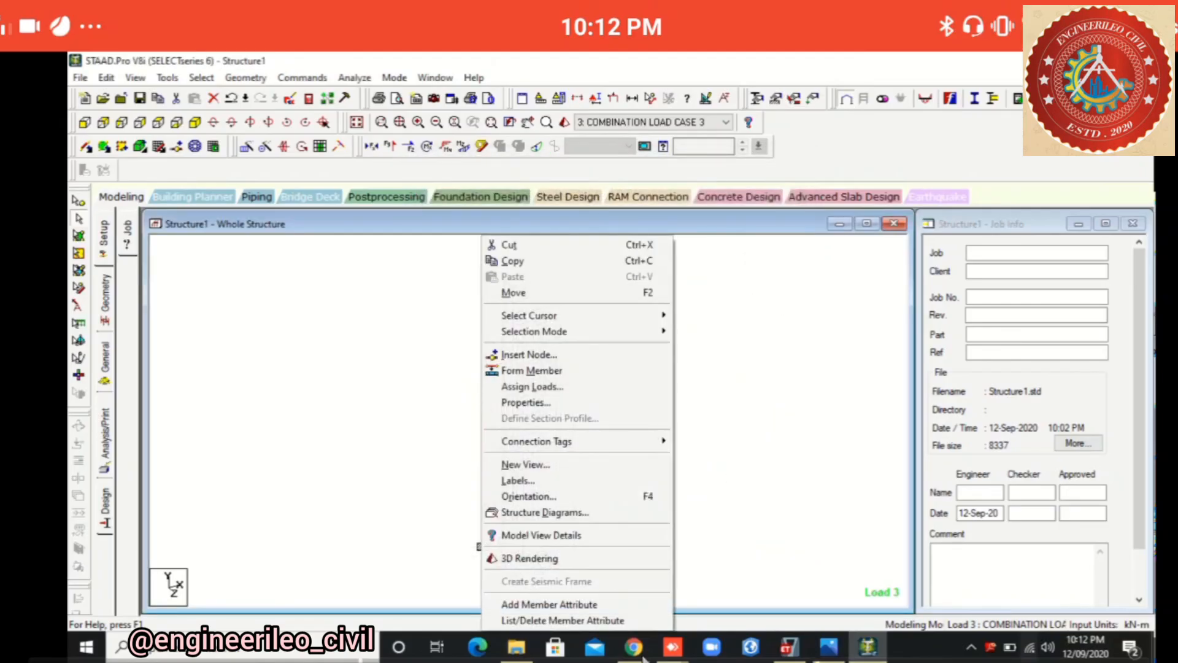
{"action": "left_click", "coordinate": [725, 399]}
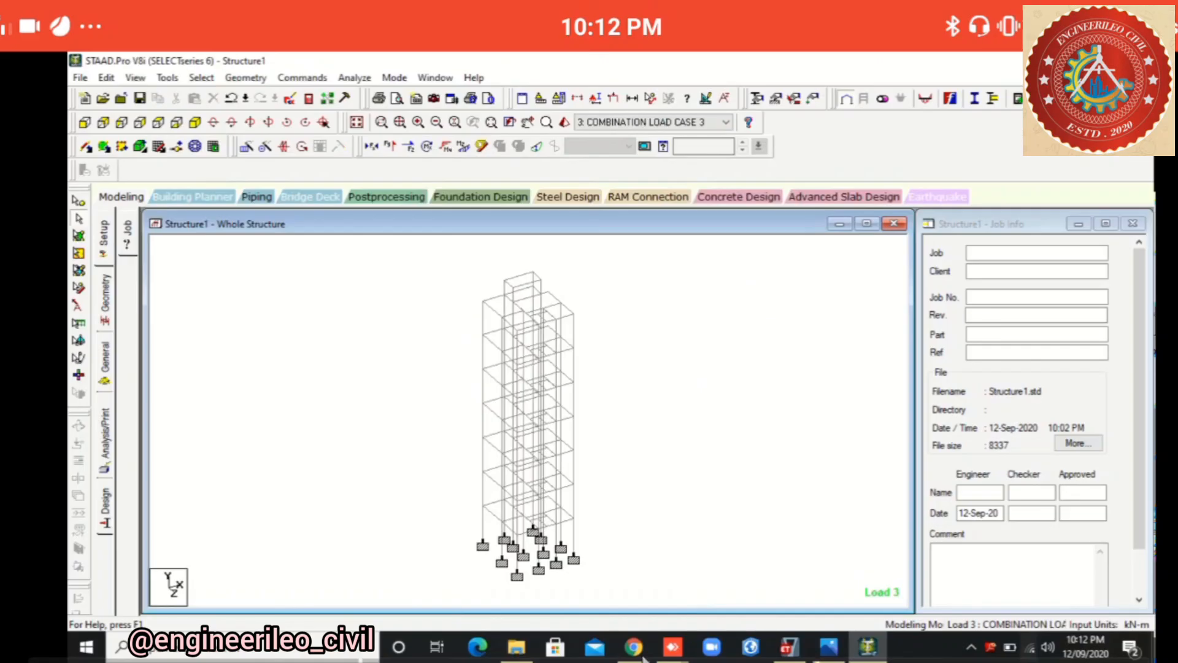